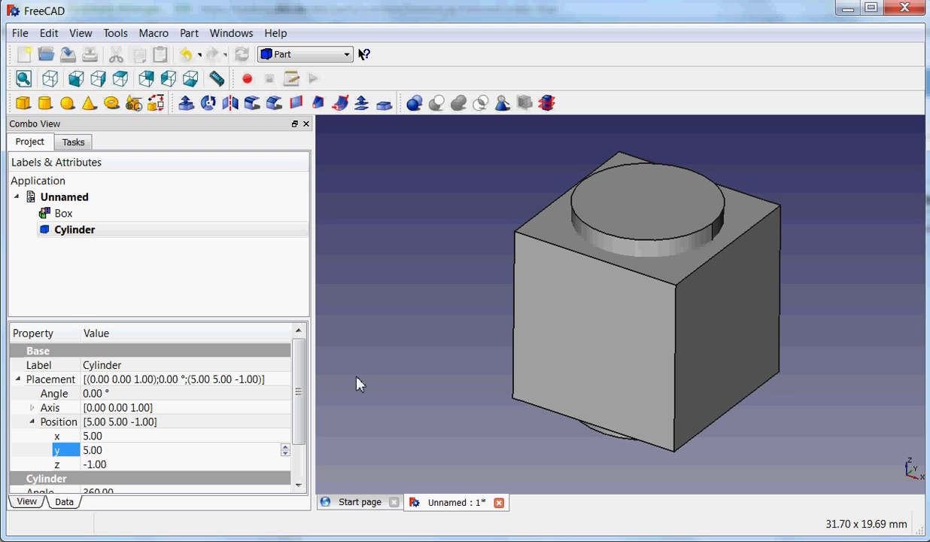
# Collapse the cylinder's Placement Position values and expand its Axis components instead.
pyautogui.moveTo(303, 403)
pyautogui.mouseDown()
pyautogui.moveTo(301, 429)
pyautogui.moveTo(301, 407)
pyautogui.mouseUp()
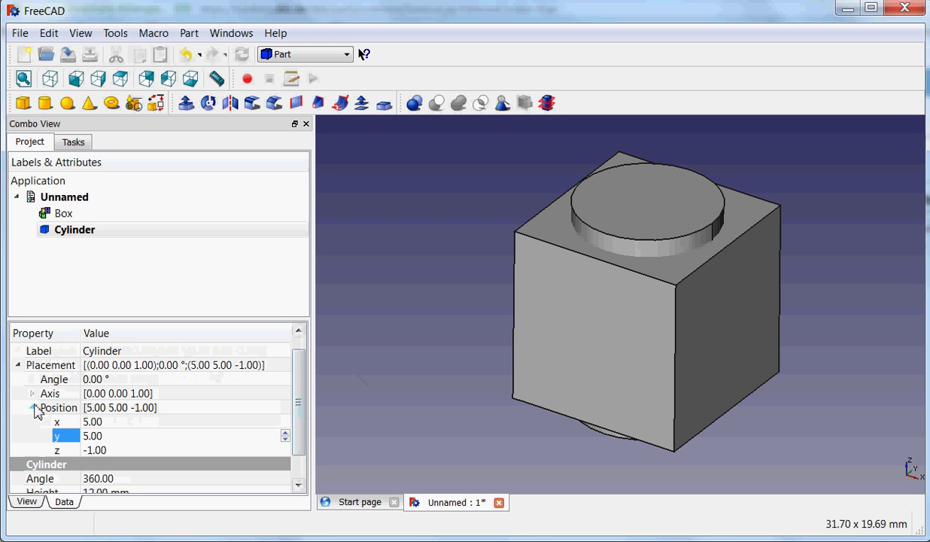
pyautogui.click(34, 408)
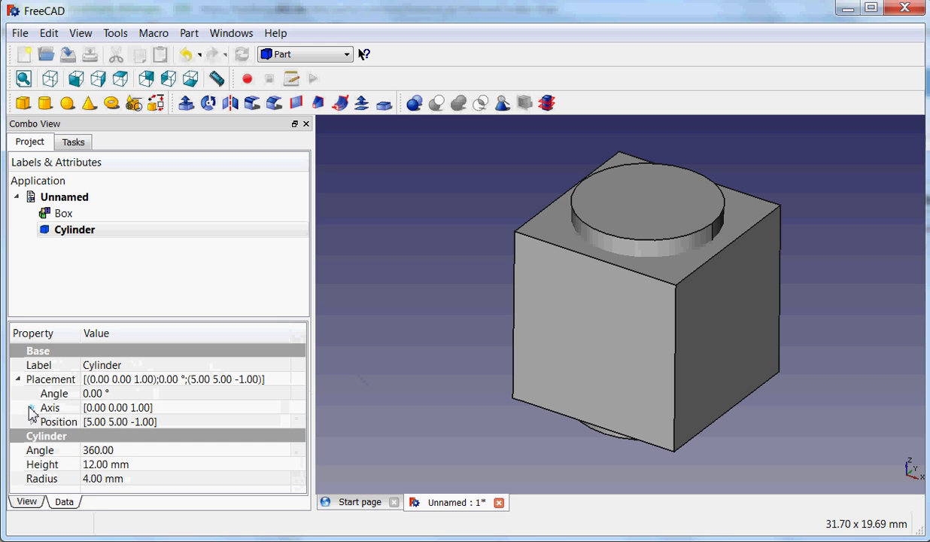
pyautogui.click(31, 409)
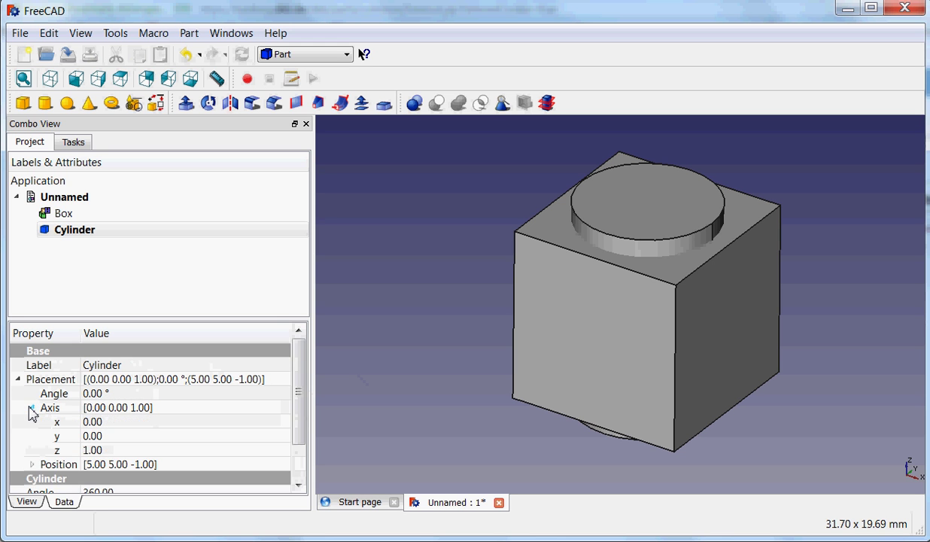
# Set the cylinder's rotation axis to x=1, z=0.
pyautogui.click(114, 407)
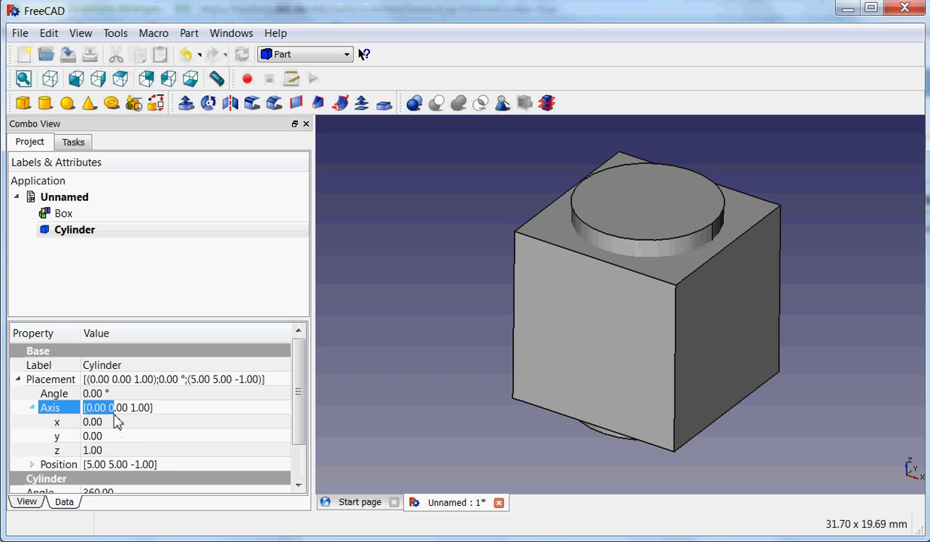
pyautogui.click(115, 423)
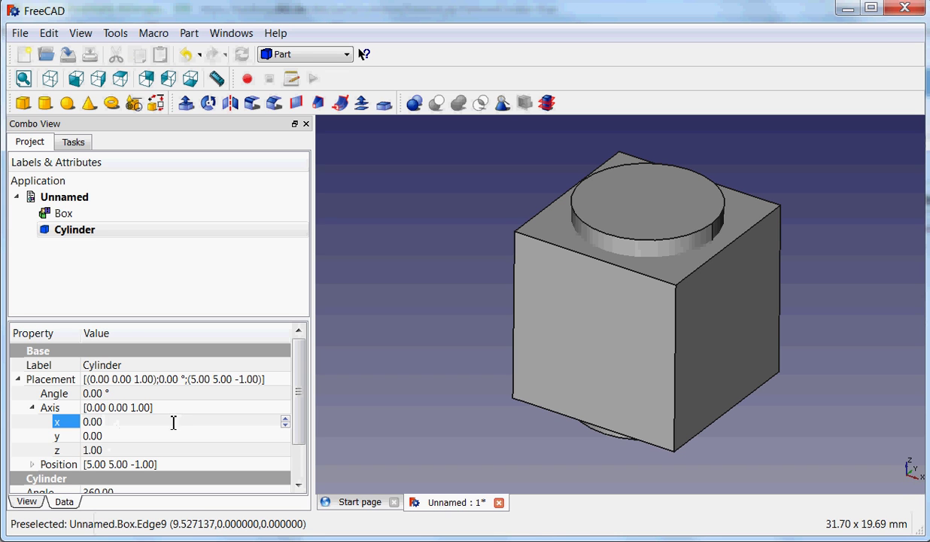
pyautogui.moveTo(114, 427); pyautogui.dragTo(90, 423)
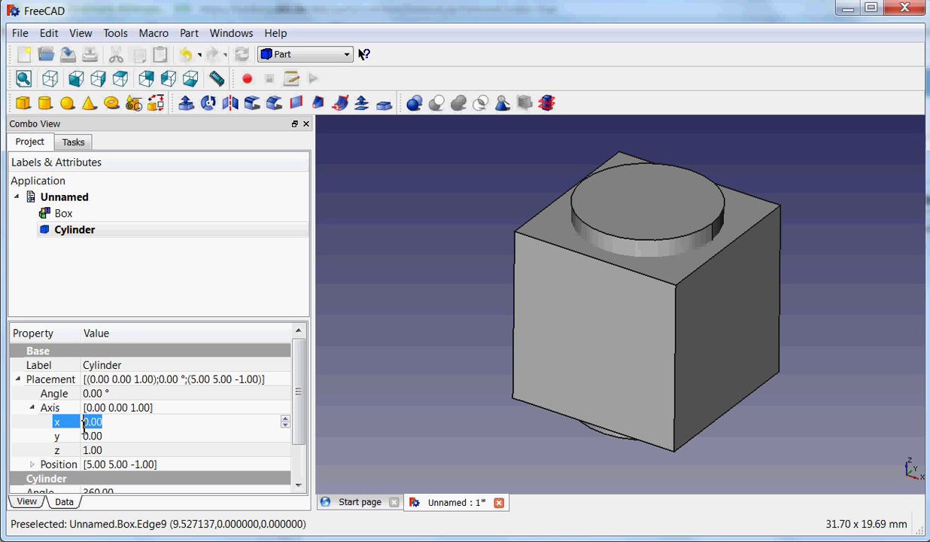
pyautogui.write('1')
pyautogui.click(109, 449)
pyautogui.moveTo(109, 449); pyautogui.dragTo(83, 449)
pyautogui.write('0')
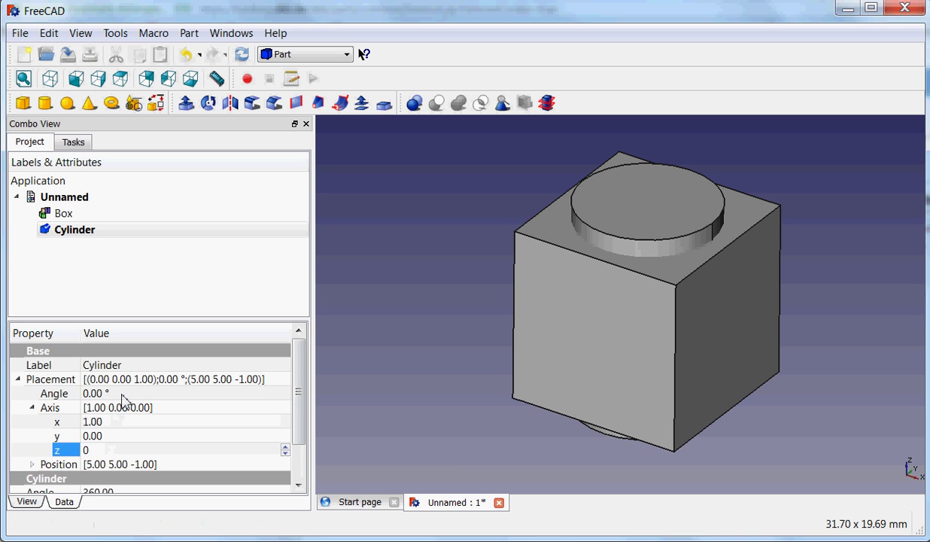
# Rotate the cylinder 90° about the X axis so it lies sideways.
pyautogui.click(116, 393)
pyautogui.moveTo(117, 392); pyautogui.dragTo(83, 393)
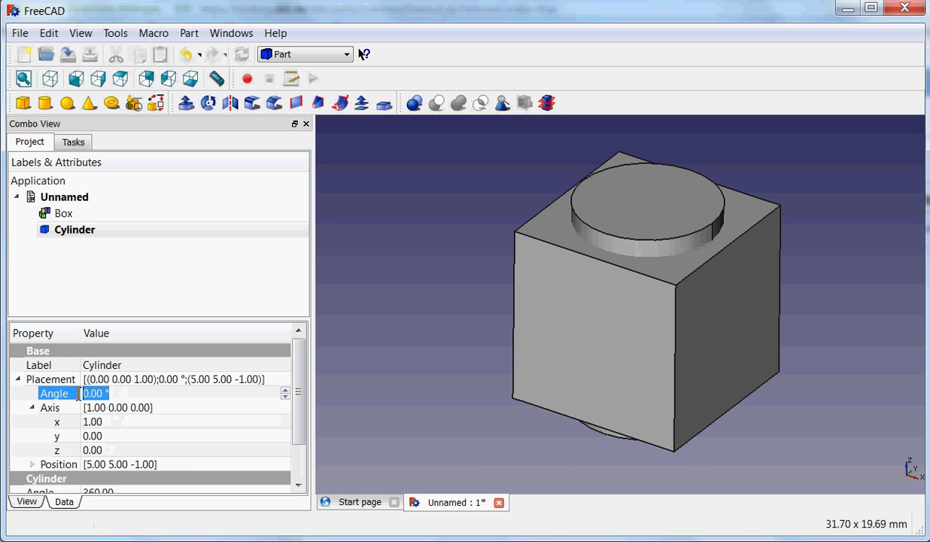
pyautogui.write('90')
pyautogui.press('Return')
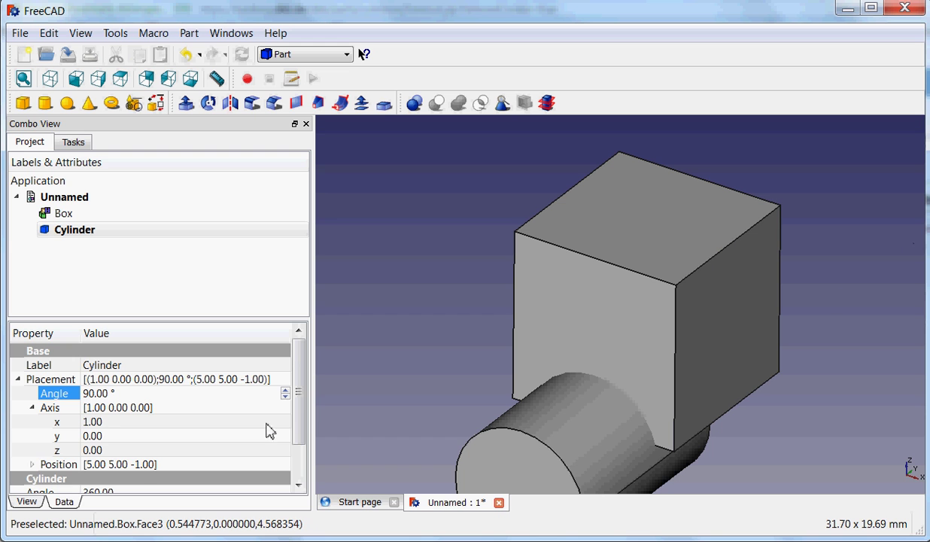
pyautogui.moveTo(304, 405); pyautogui.dragTo(305, 470)
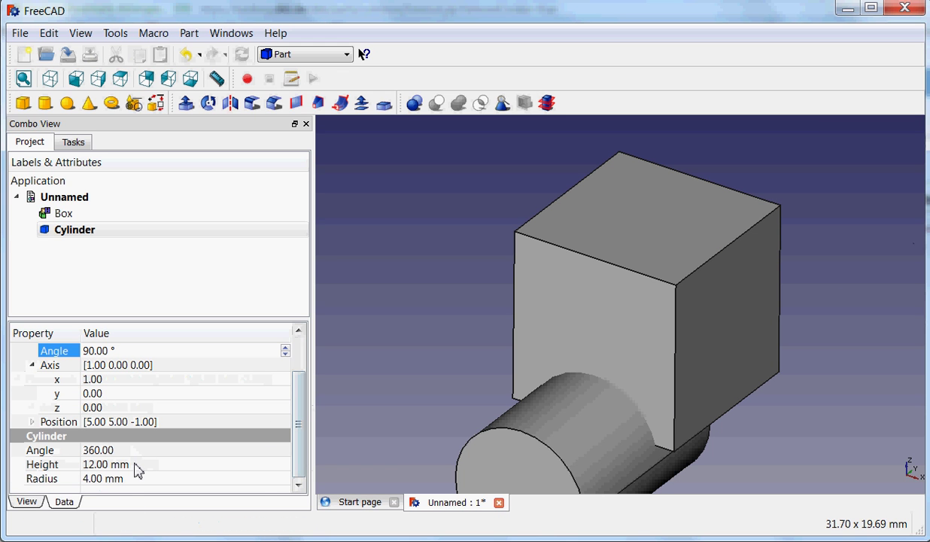
pyautogui.moveTo(306, 416); pyautogui.dragTo(303, 378)
# Delete the rotated cylinder and add a new Part cylinder.
pyautogui.press('Delete')
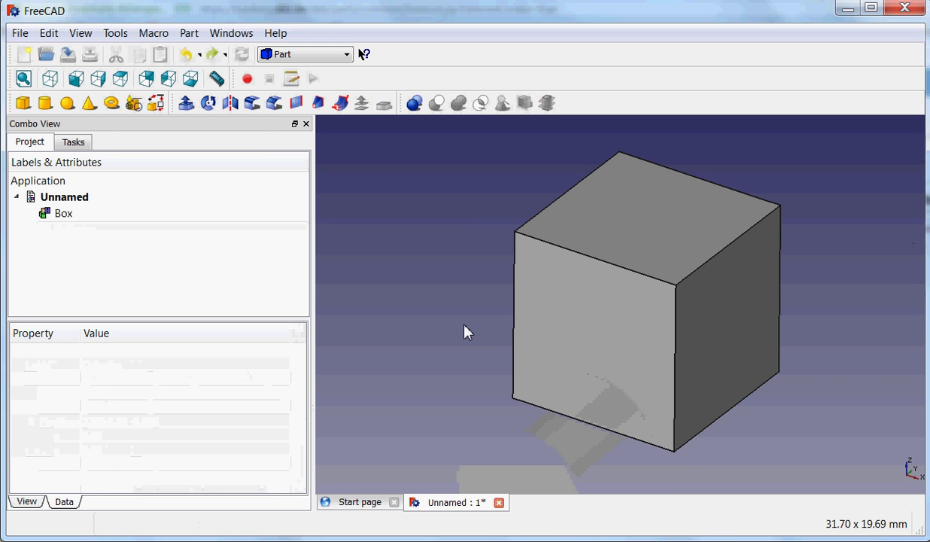
pyautogui.click(44, 103)
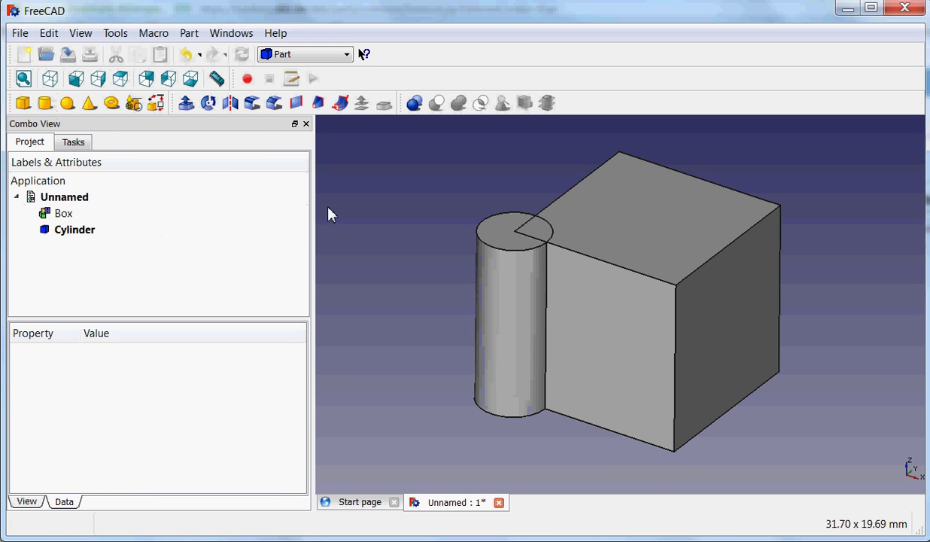
pyautogui.click(94, 230)
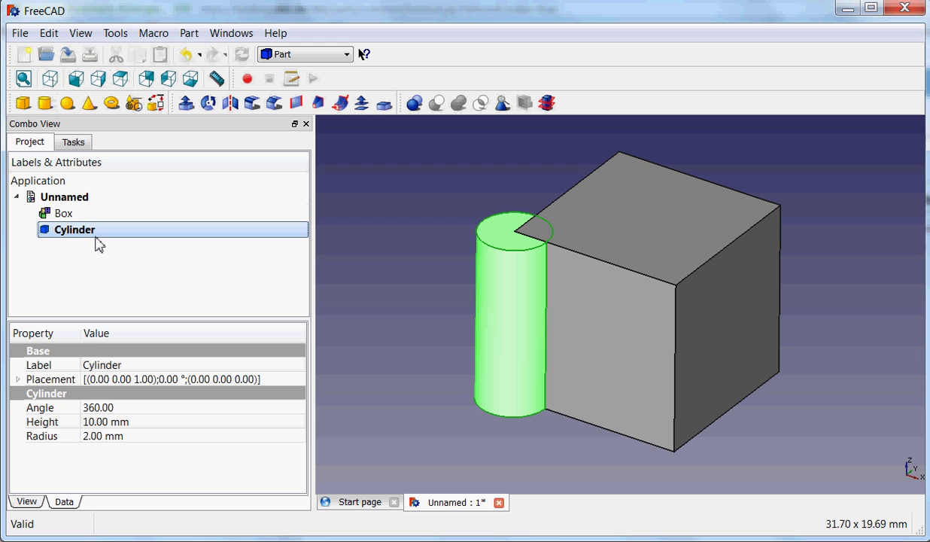
# Set the new cylinder's Height to 12 mm and Radius to 4 mm.
pyautogui.click(98, 421)
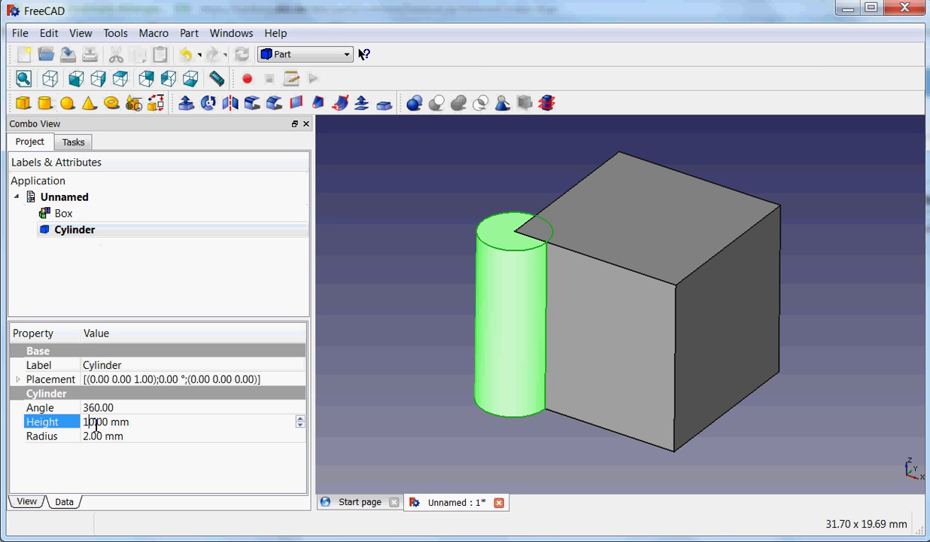
pyautogui.press('BackSpace')
pyautogui.write('2')
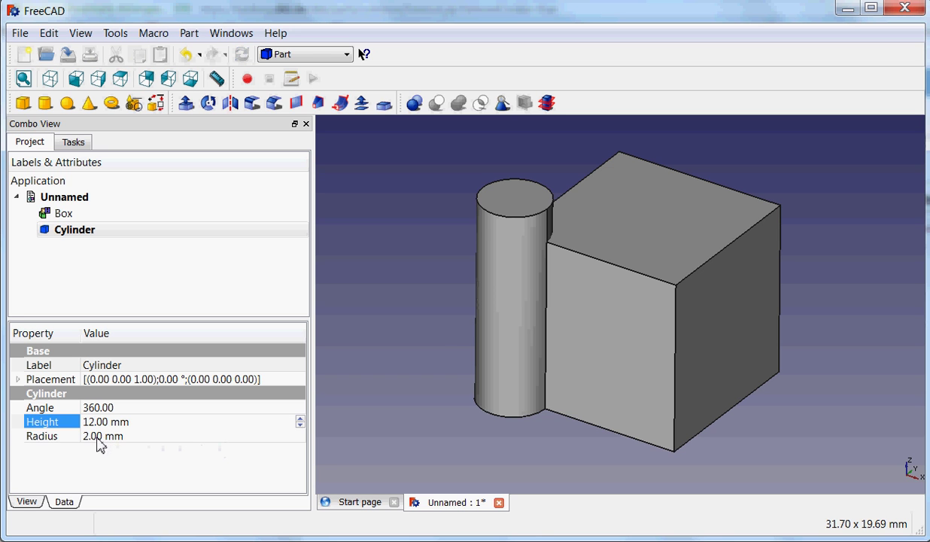
pyautogui.click(103, 438)
pyautogui.moveTo(103, 436); pyautogui.dragTo(70, 437)
pyautogui.write('4')
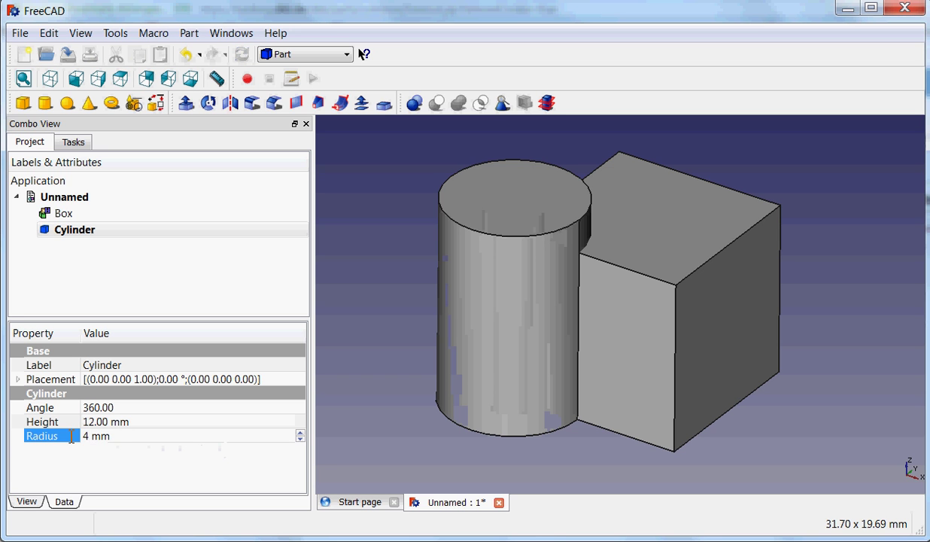
pyautogui.press('Return')
# Set the cylinder's Placement Position to x=5, y=5, z=-1.
pyautogui.click(17, 379)
pyautogui.click(32, 421)
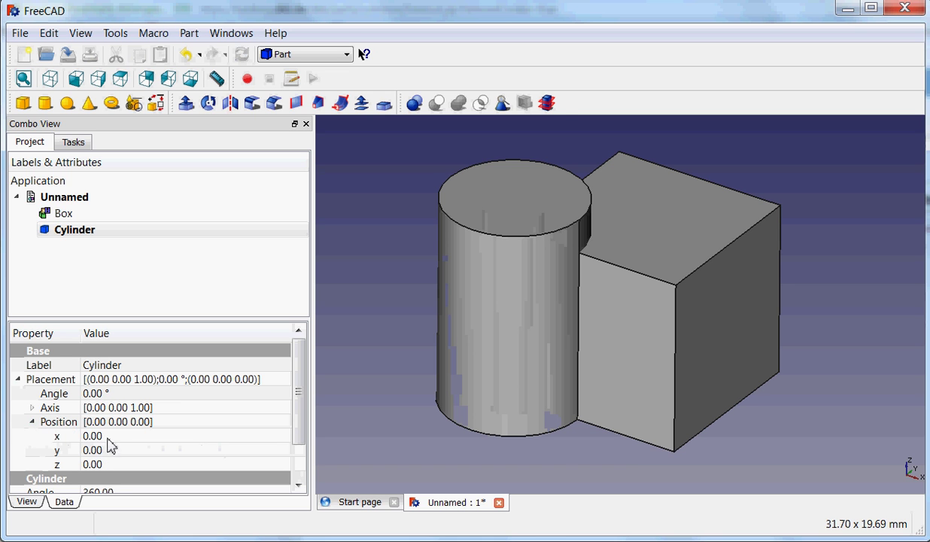
pyautogui.click(114, 442)
pyautogui.moveTo(114, 442); pyautogui.dragTo(85, 440)
pyautogui.write('5')
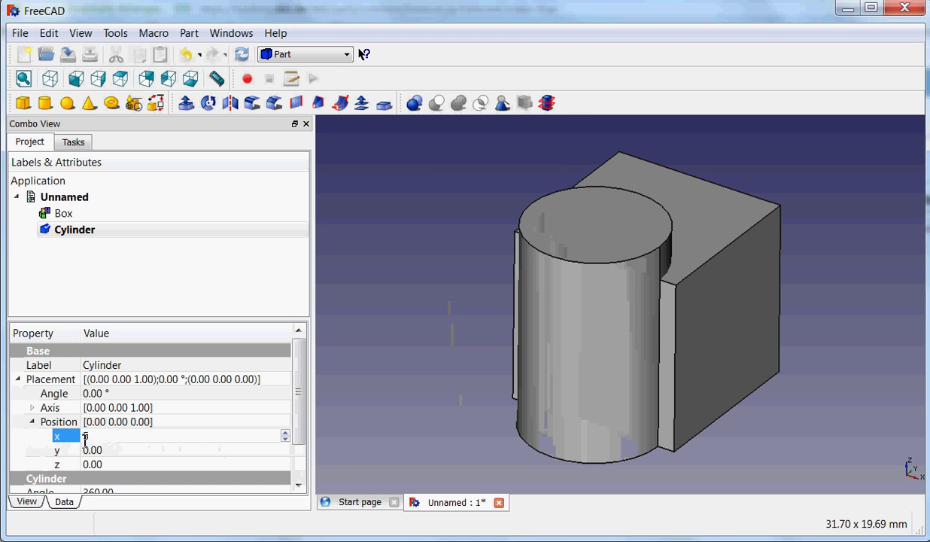
pyautogui.press('Tab')
pyautogui.write('5')
pyautogui.press('Tab')
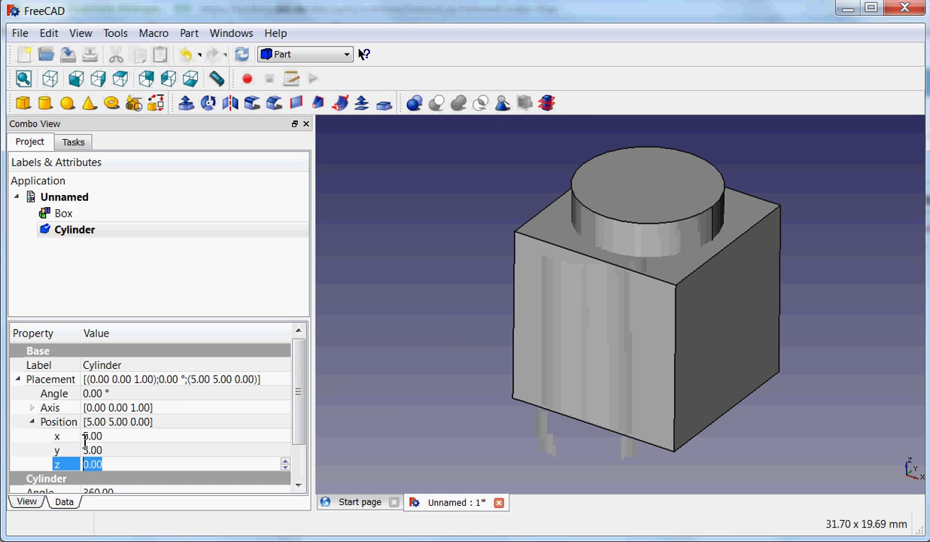
pyautogui.write('-1')
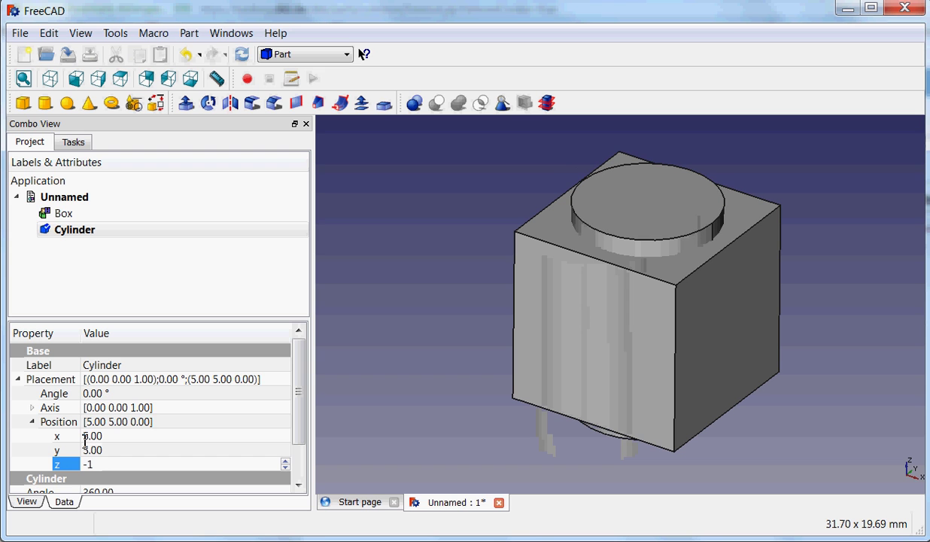
pyautogui.press('Return')
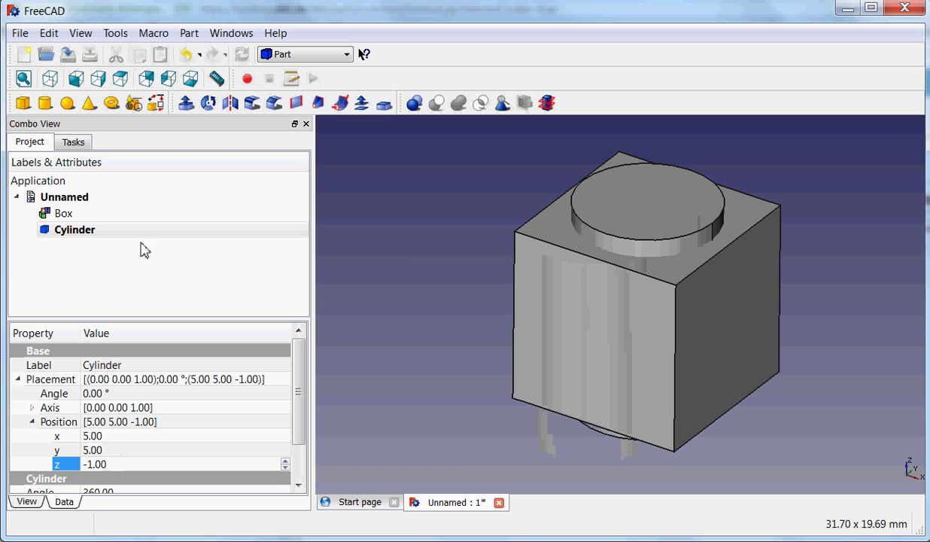
# Select the Box and Cylinder and apply Part Cut to subtract the cylinder.
pyautogui.click(67, 214)
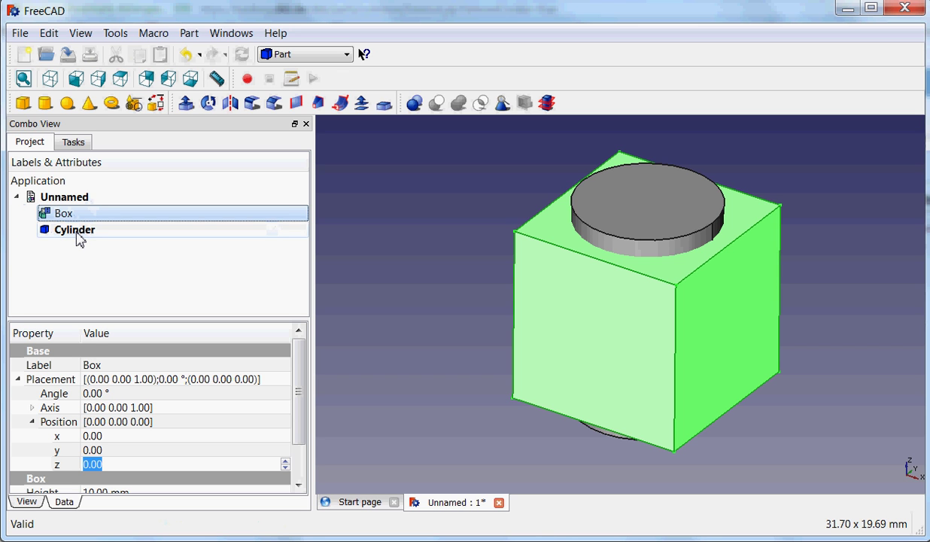
pyautogui.keyDown('ctrl'); pyautogui.click(78, 231); pyautogui.keyUp('ctrl')
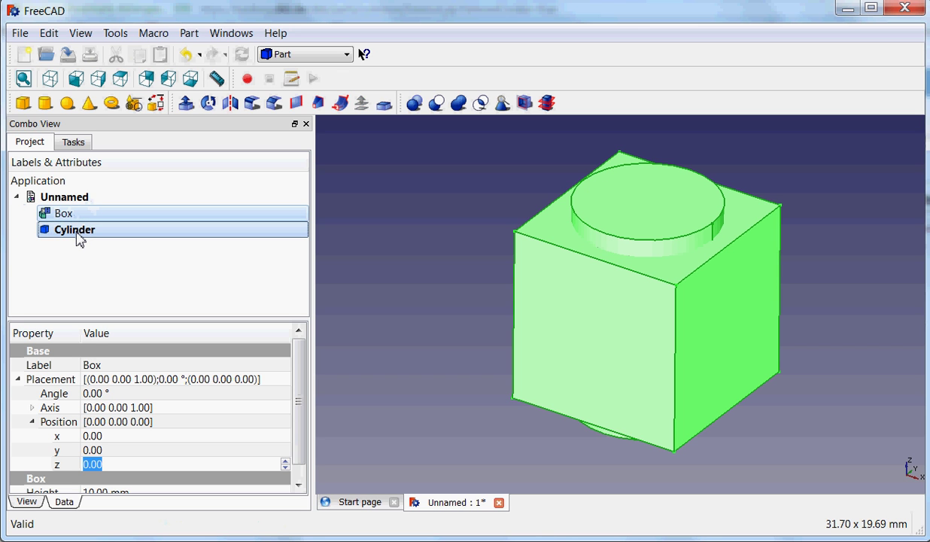
pyautogui.click(437, 104)
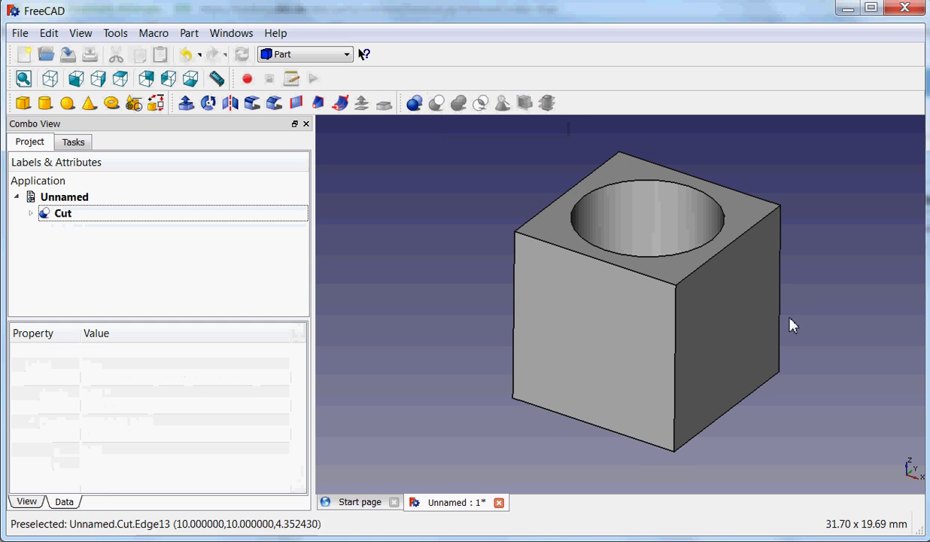
# Orbit to look into the hole and expand Cut to reveal Box and Cylinder.
pyautogui.moveTo(713, 305); pyautogui.dragTo(662, 309, button='middle')
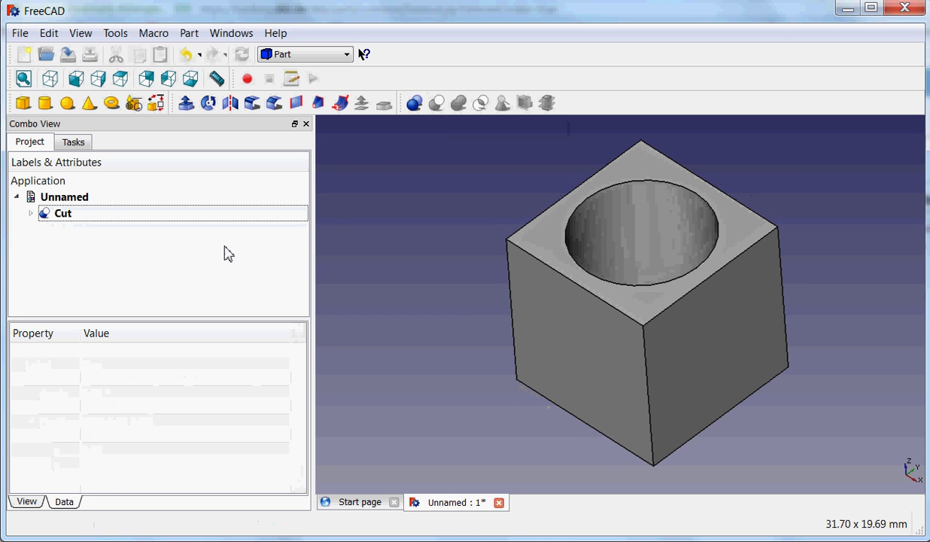
pyautogui.click(30, 214)
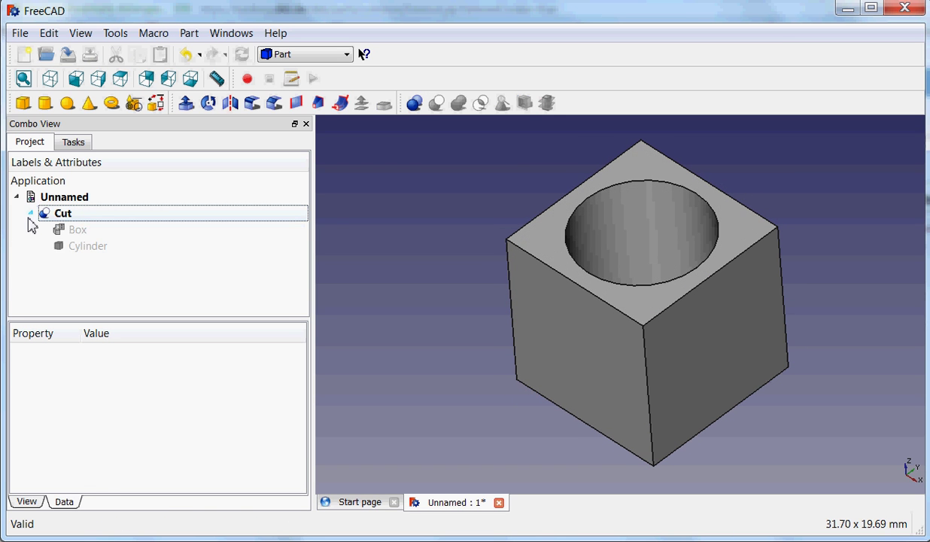
# Check the Box and Cylinder properties, briefly showing then hiding the cylinder.
pyautogui.click(79, 233)
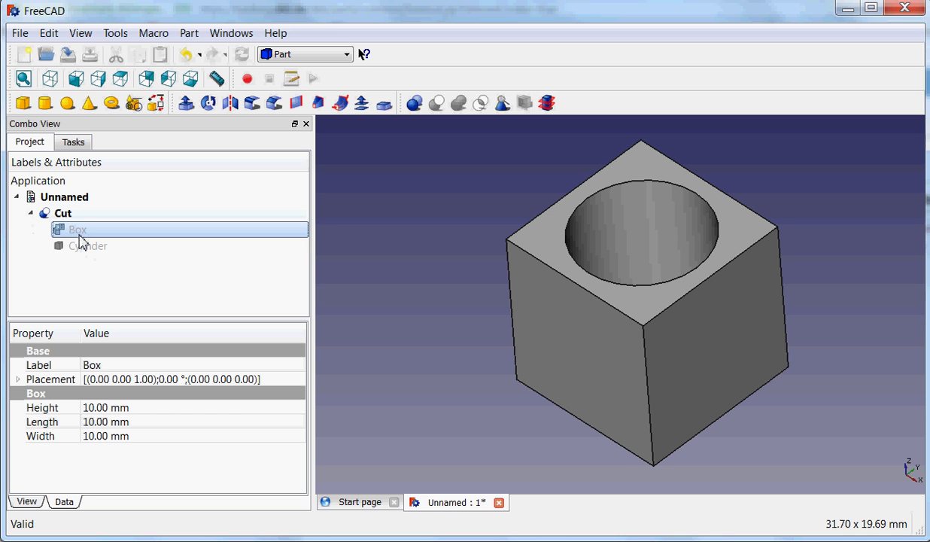
pyautogui.click(84, 248)
pyautogui.press('space')
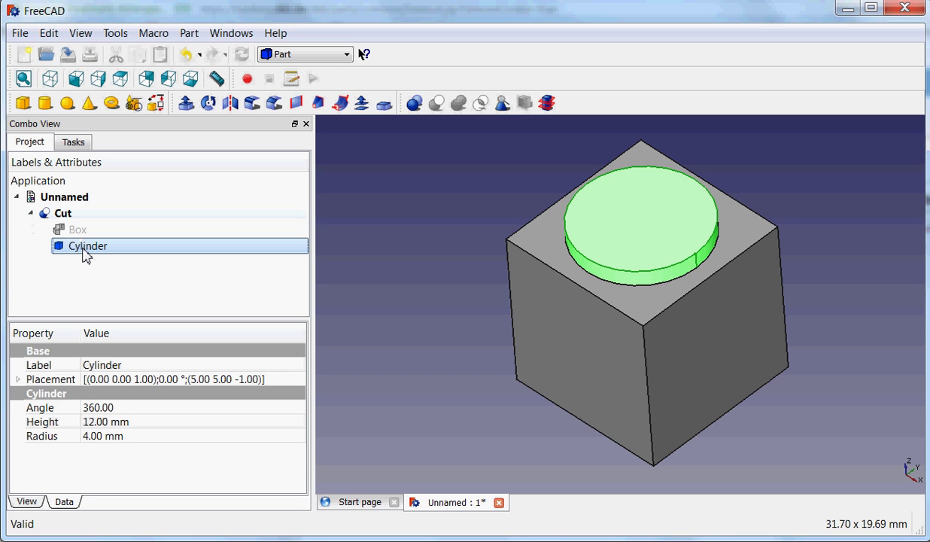
pyautogui.press('space')
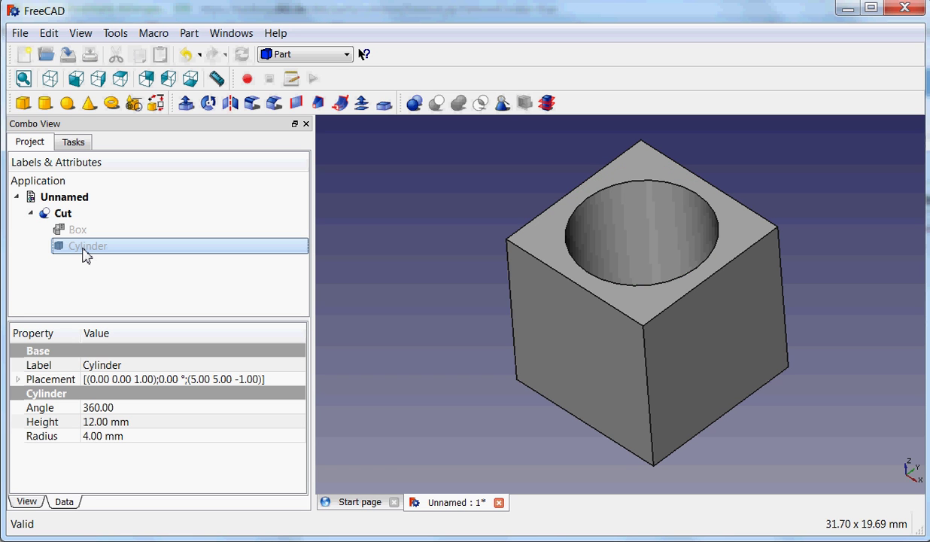
# Try the cylinder's x position at 6.00, then set it back to 5.00.
pyautogui.click(18, 379)
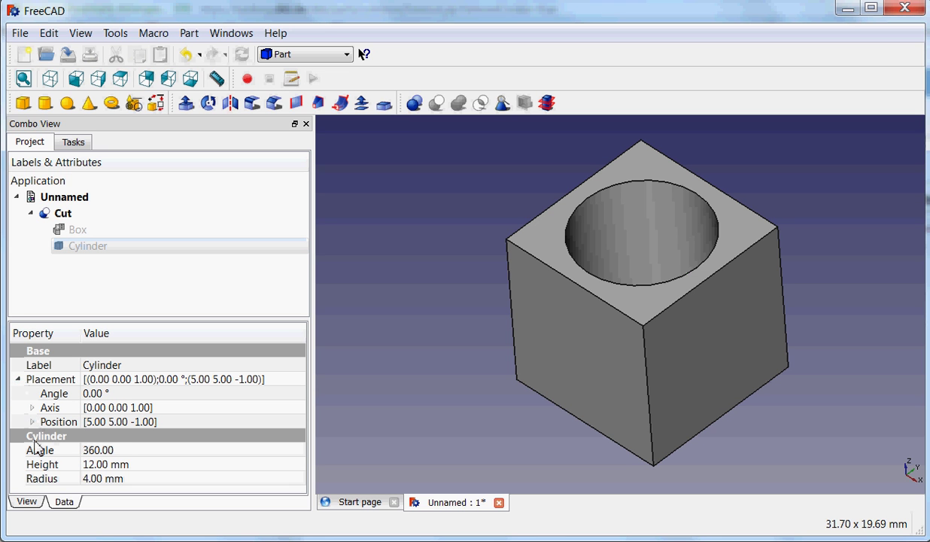
pyautogui.click(32, 422)
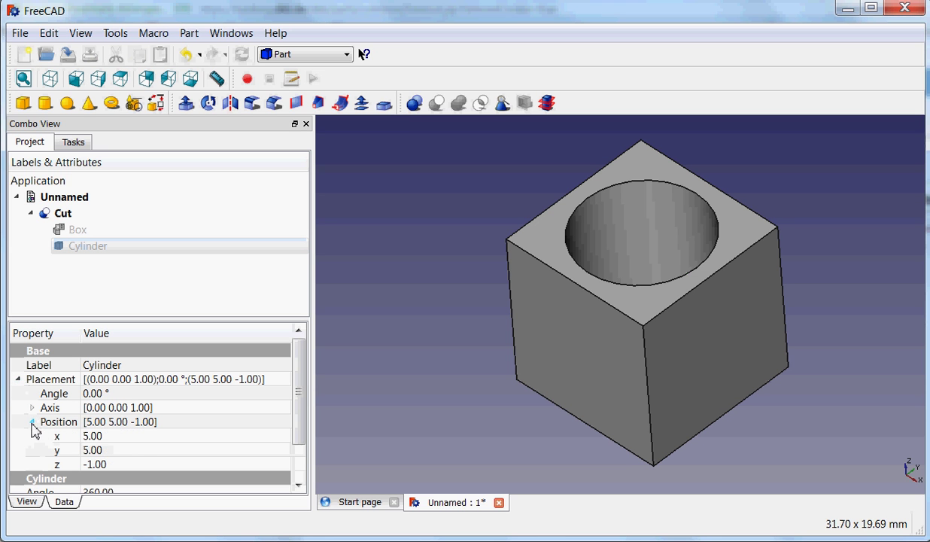
pyautogui.click(115, 441)
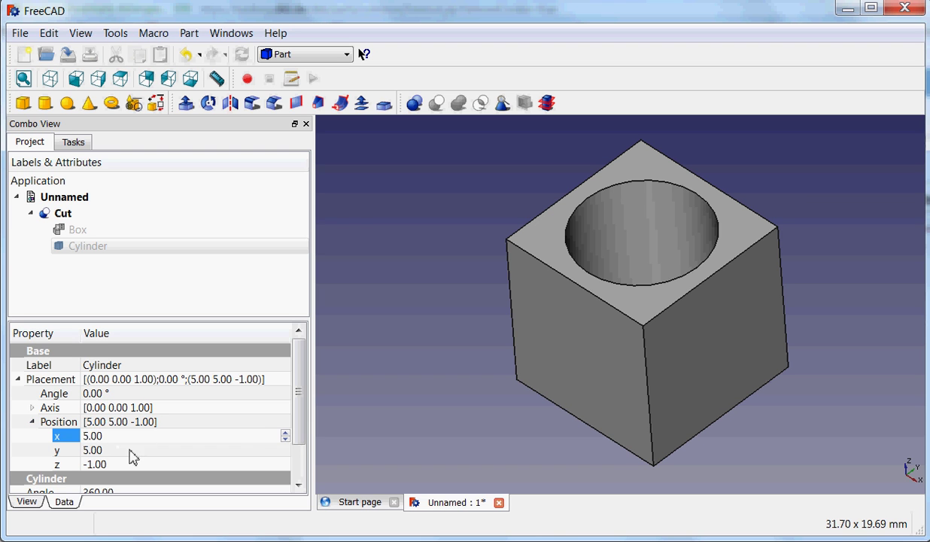
pyautogui.moveTo(103, 436); pyautogui.dragTo(81, 436)
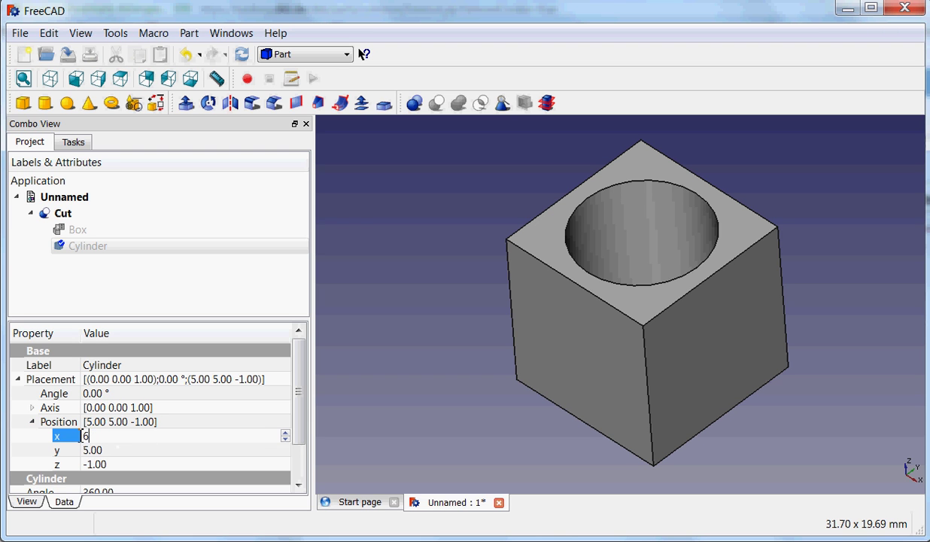
pyautogui.write('6.00')
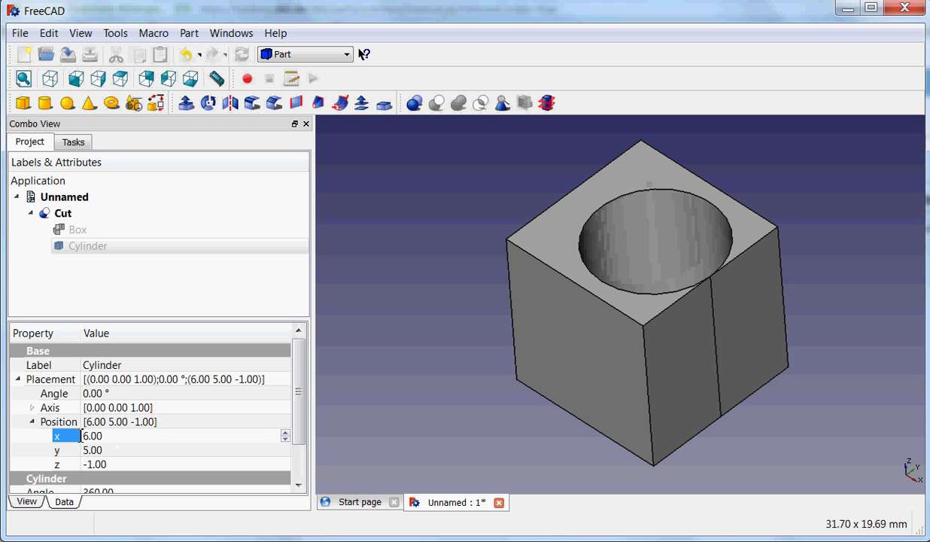
pyautogui.moveTo(116, 435); pyautogui.dragTo(66, 438)
pyautogui.write('5.00')
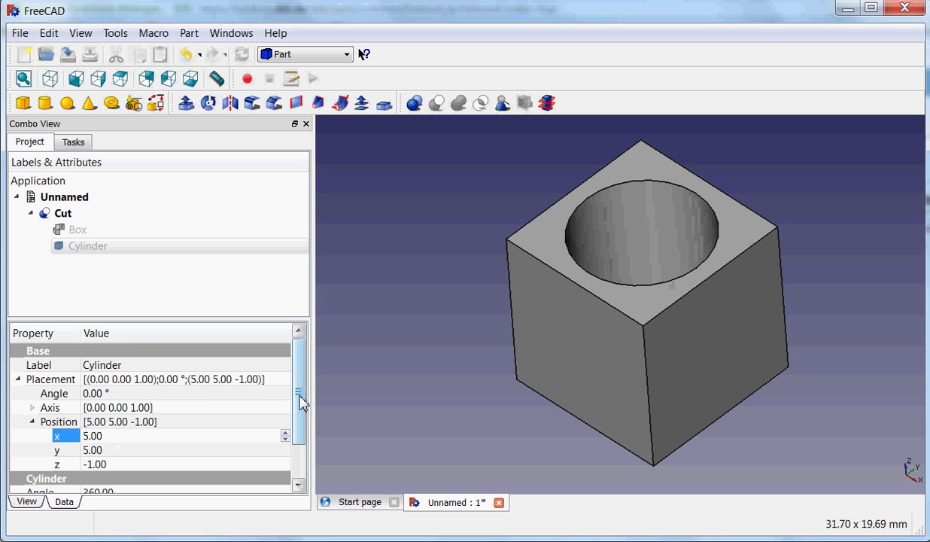
# Change the cylinder's Radius to 2.00 mm.
pyautogui.moveTo(300, 402); pyautogui.dragTo(300, 430)
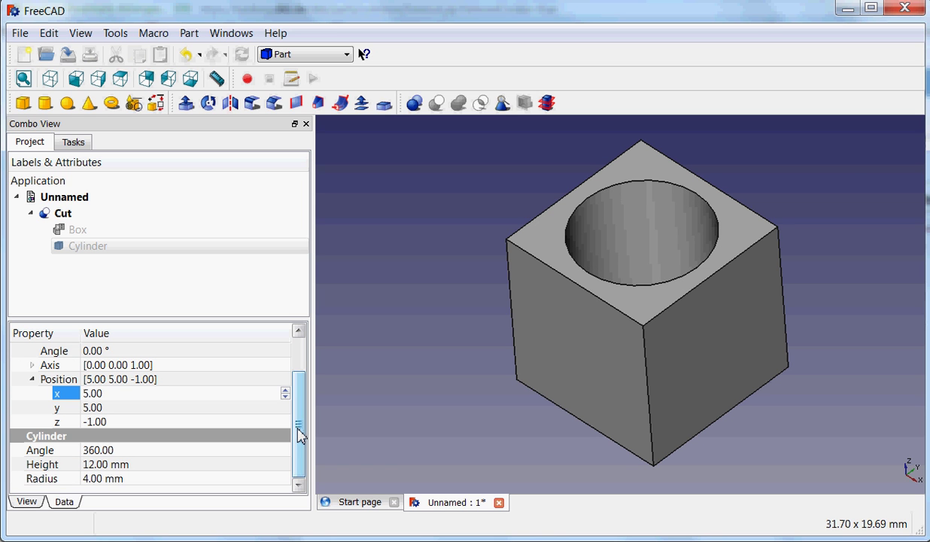
pyautogui.doubleClick(98, 479)
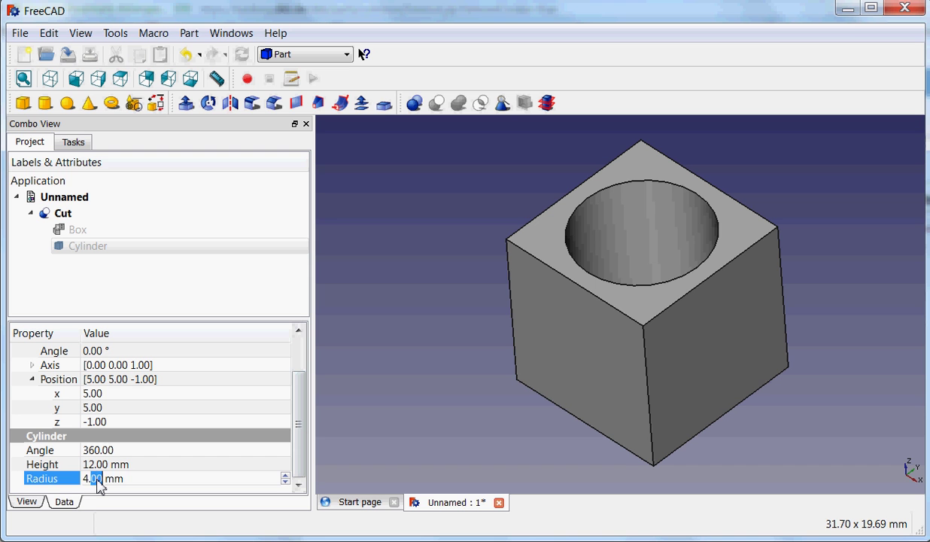
pyautogui.press('BackSpace')
pyautogui.press('BackSpace')
pyautogui.press('BackSpace')
pyautogui.write('2.00')
pyautogui.scroll(1, 291, 464)
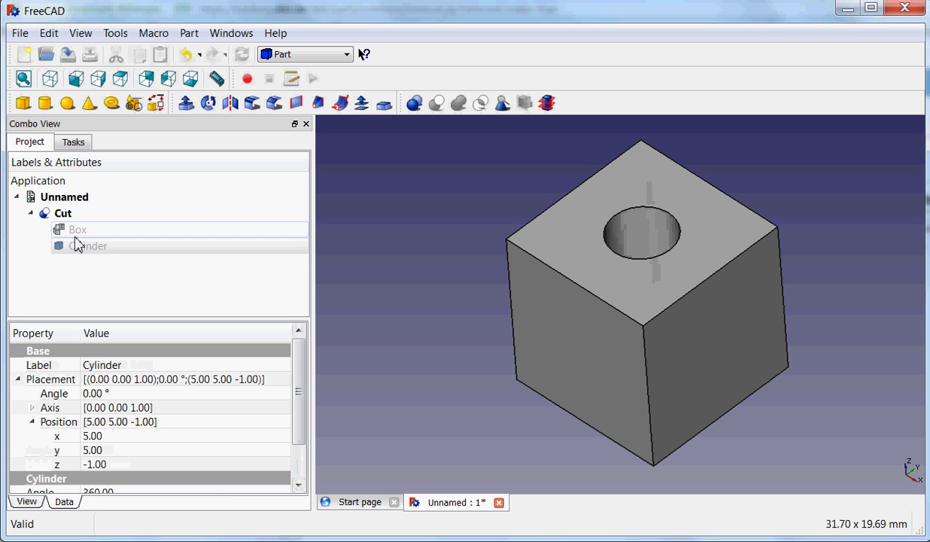
# Delete the Cut object with the Delete key, then undo the deletion.
pyautogui.click(32, 214)
pyautogui.click(32, 215)
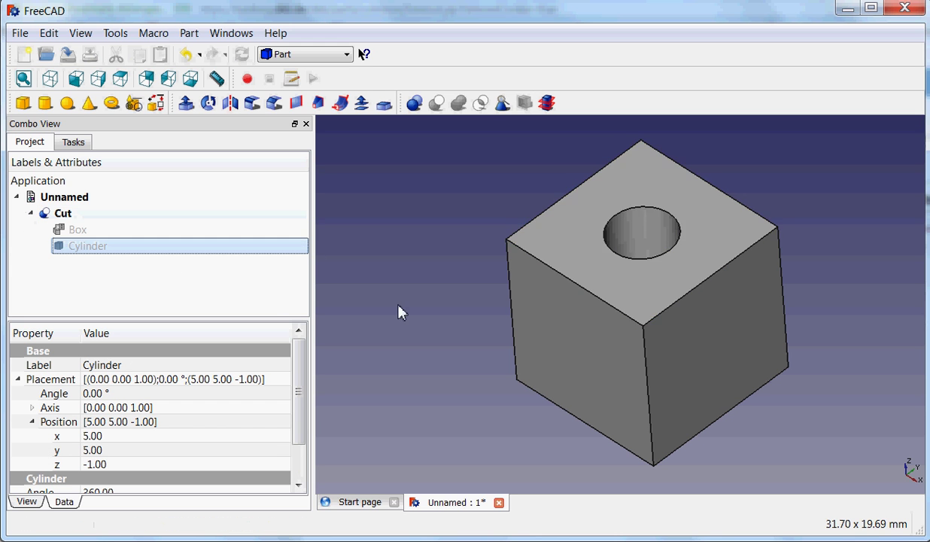
pyautogui.click(62, 214)
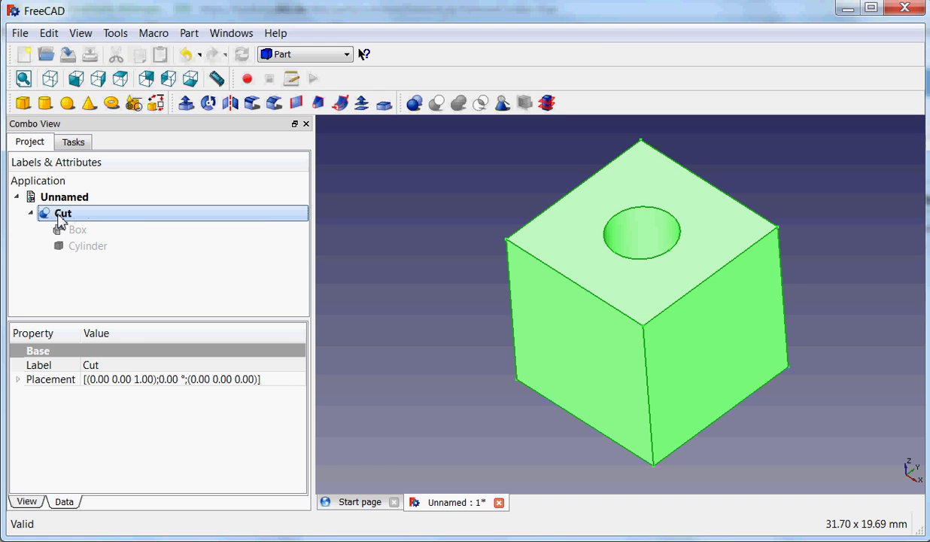
pyautogui.press('Delete')
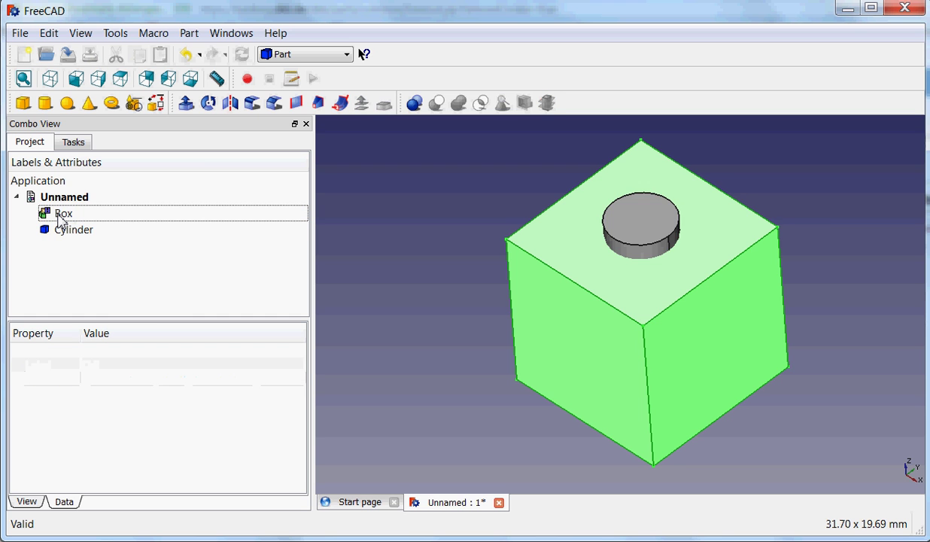
pyautogui.hotkey('ctrl', 'z')
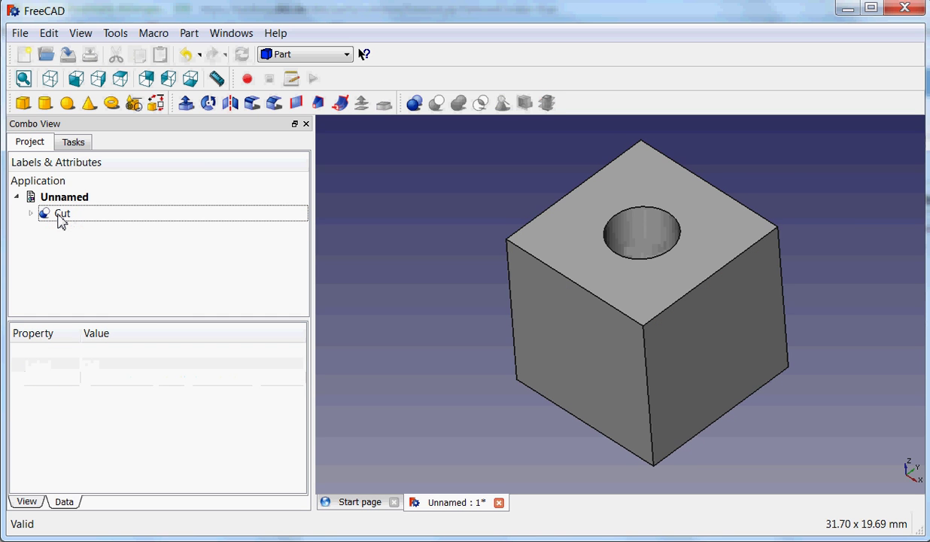
# Delete the Cut again through Edit > Delete, leaving separate Box and Cylinder.
pyautogui.click(30, 213)
pyautogui.click(63, 218)
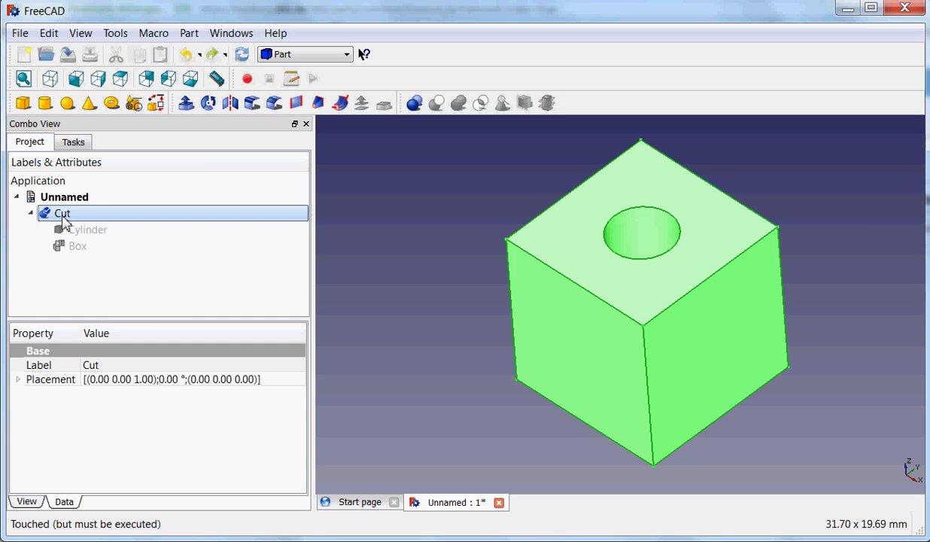
pyautogui.click(50, 33)
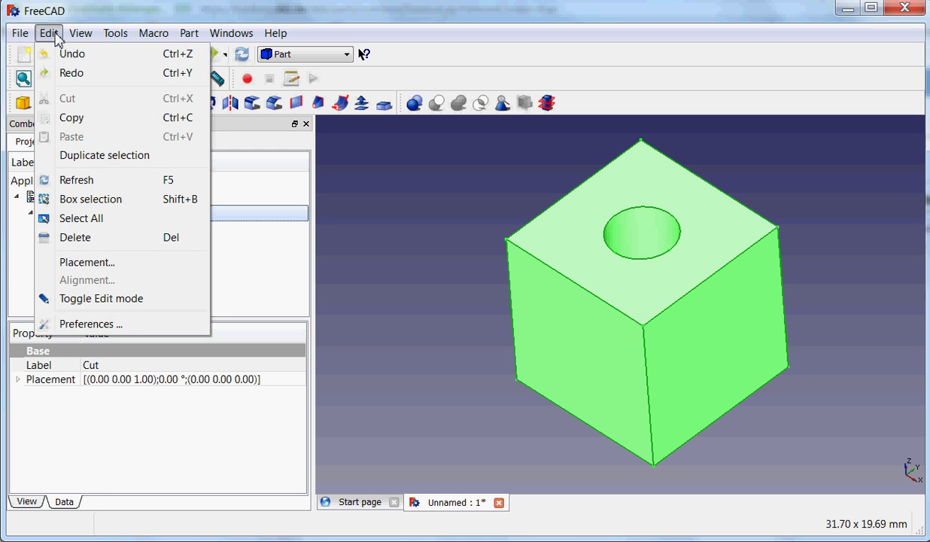
pyautogui.click(97, 239)
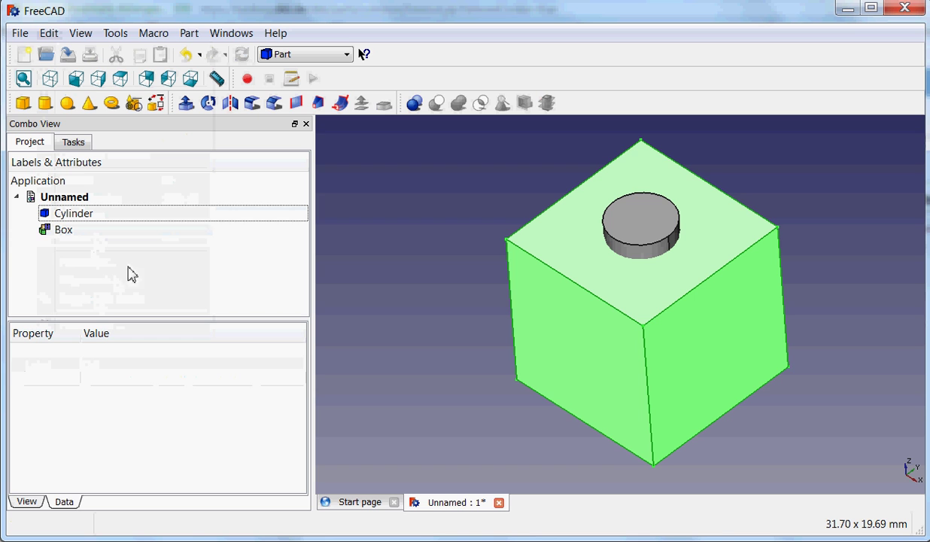
# Select the Cylinder and Box and fuse them with the Union tool.
pyautogui.click(58, 230)
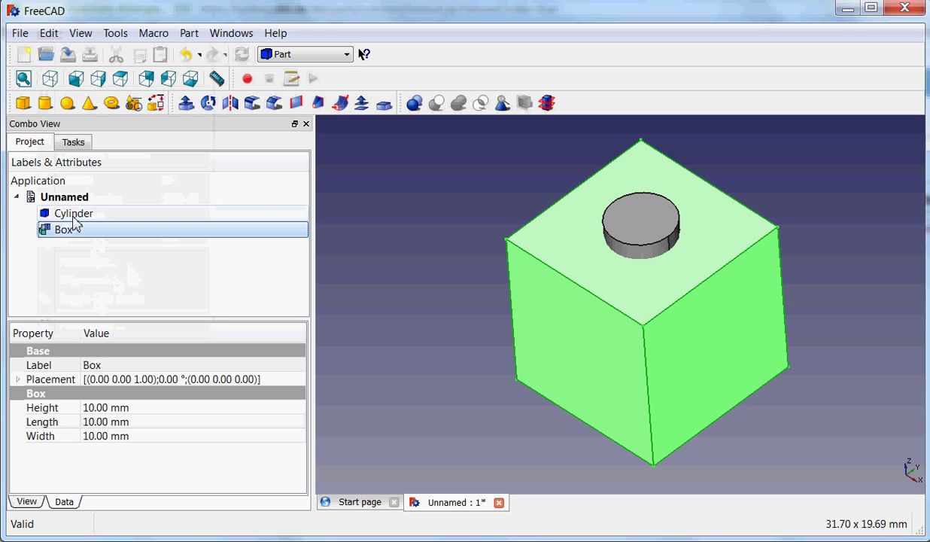
pyautogui.click(74, 214)
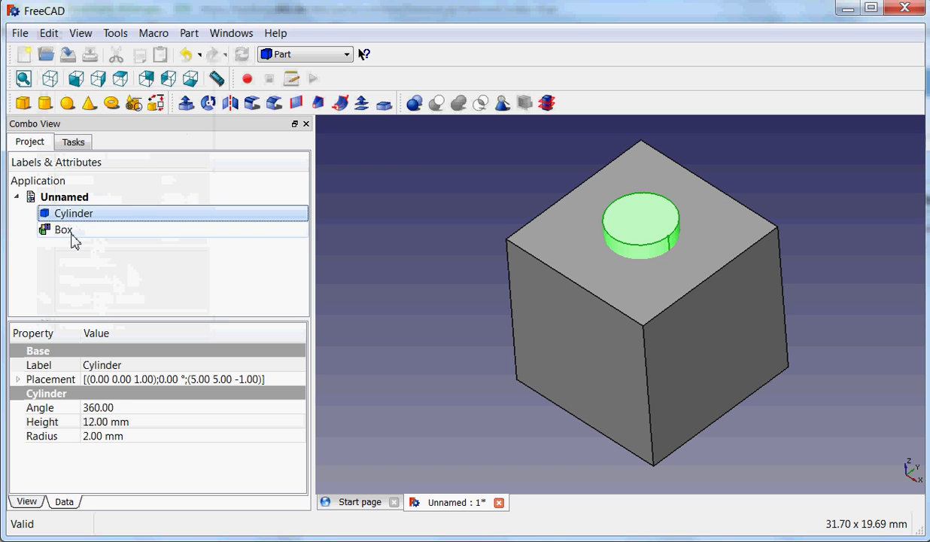
pyautogui.click(69, 232)
pyautogui.click(77, 216)
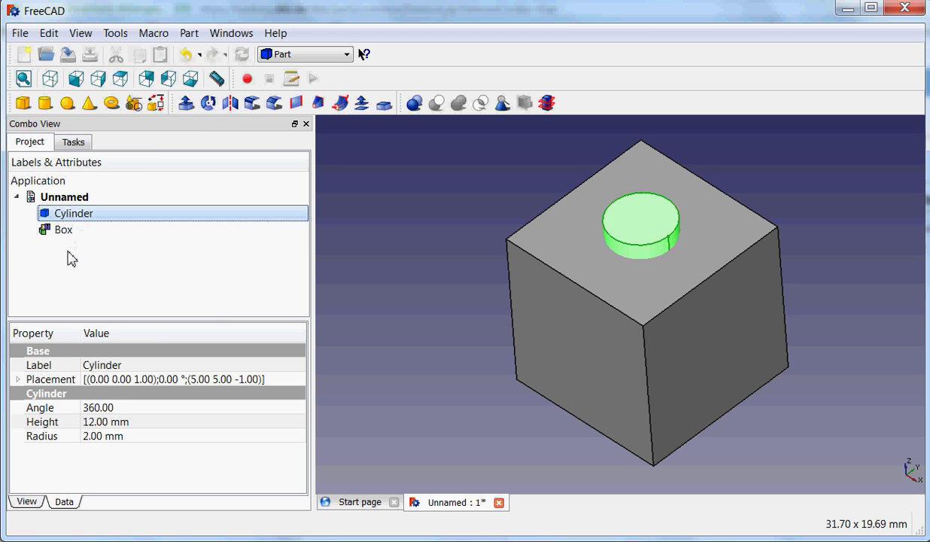
pyautogui.keyDown('ctrl'); pyautogui.click(66, 231); pyautogui.keyUp('ctrl')
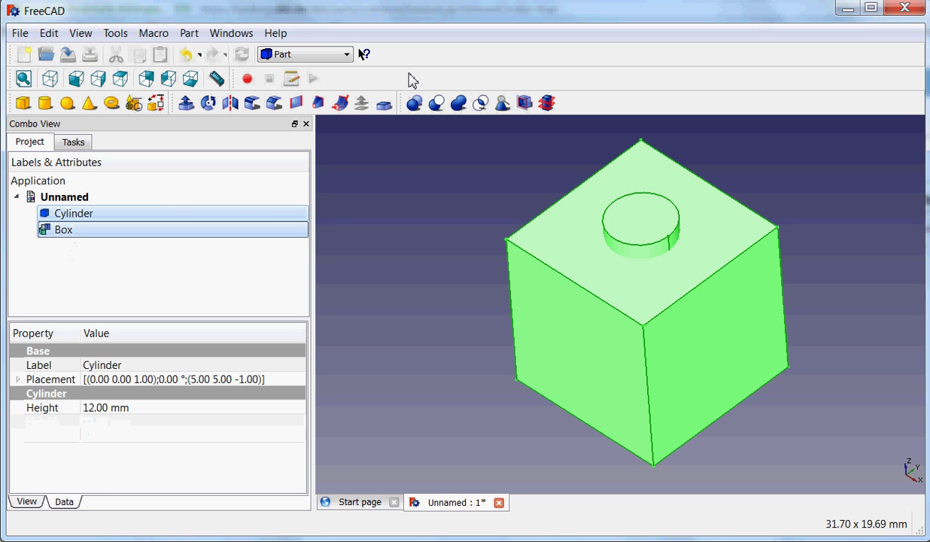
pyautogui.click(459, 104)
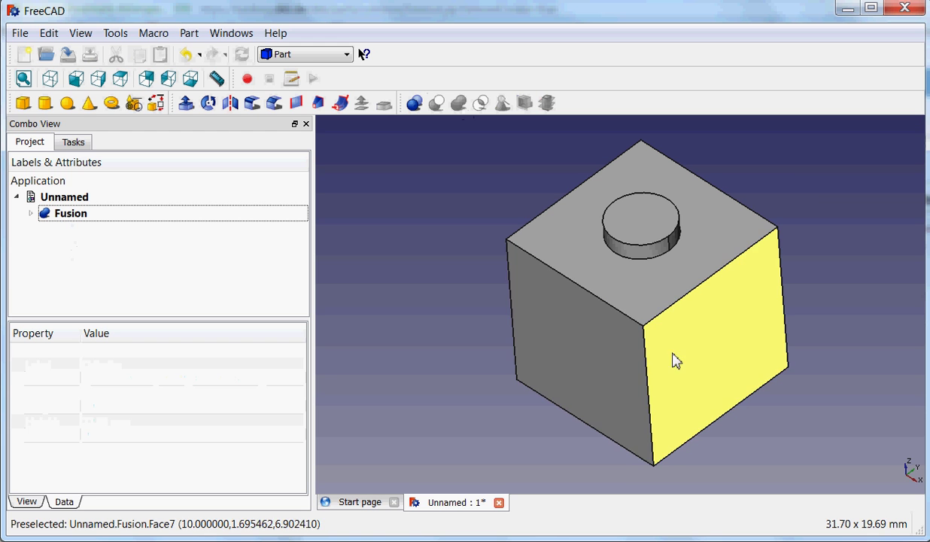
# Expand Fusion in the tree view to reveal its hidden Cylinder and Box children.
pyautogui.click(30, 214)
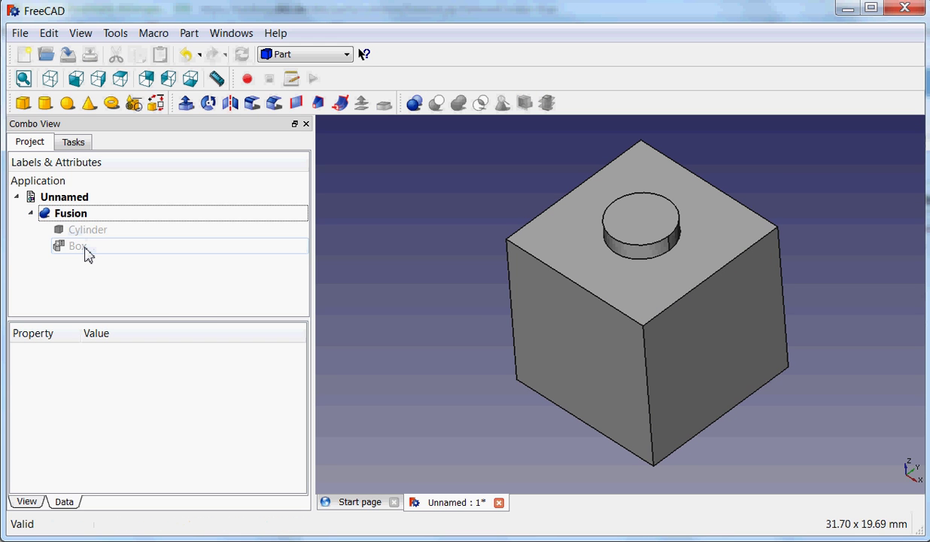